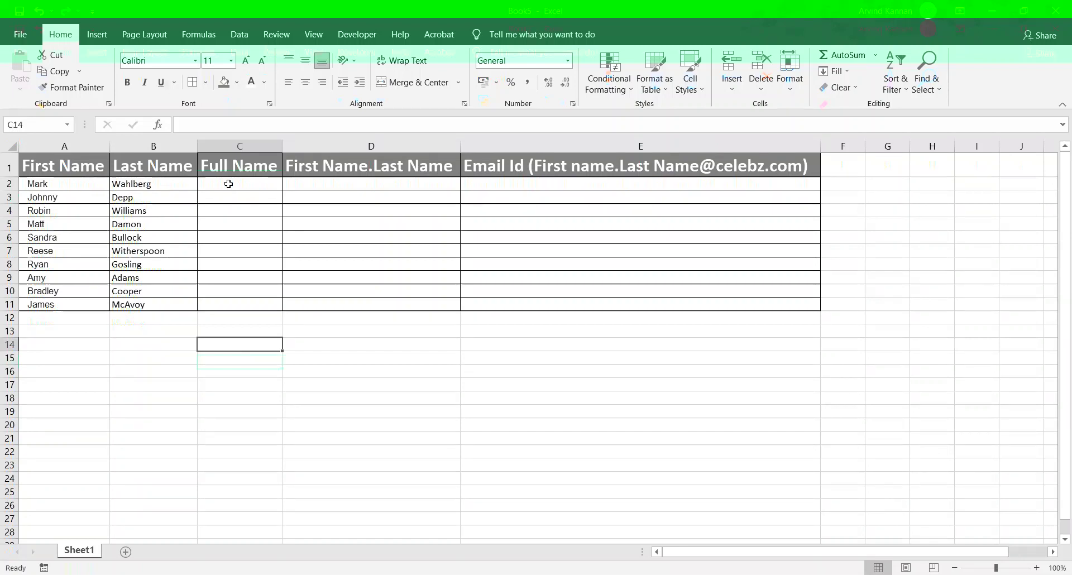
- Enter the formula =CONCATENATE(A2,B2) in cell C2 to join the first and last names
left_click(229, 184)
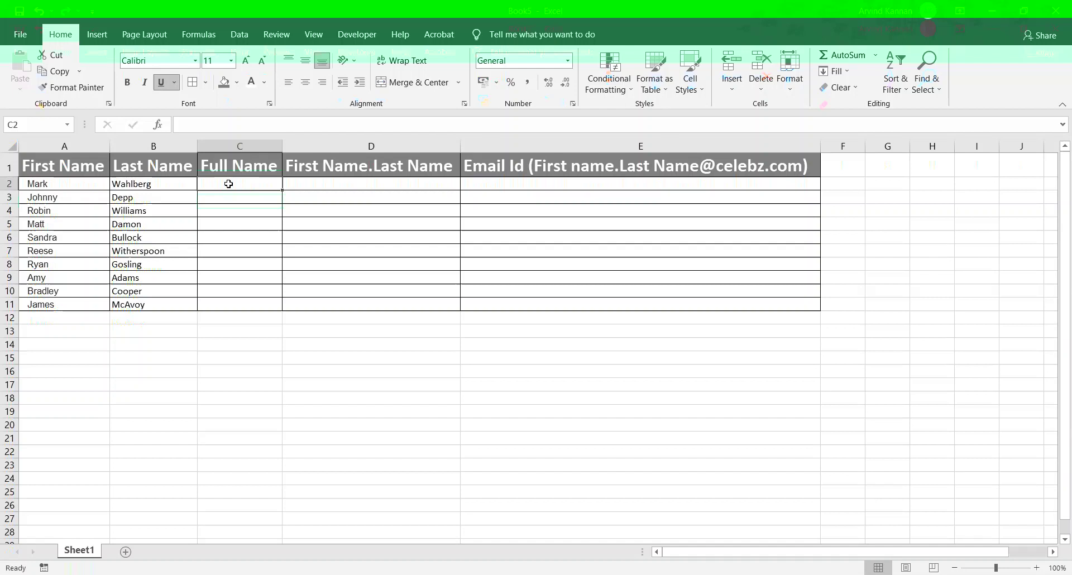
type("=")
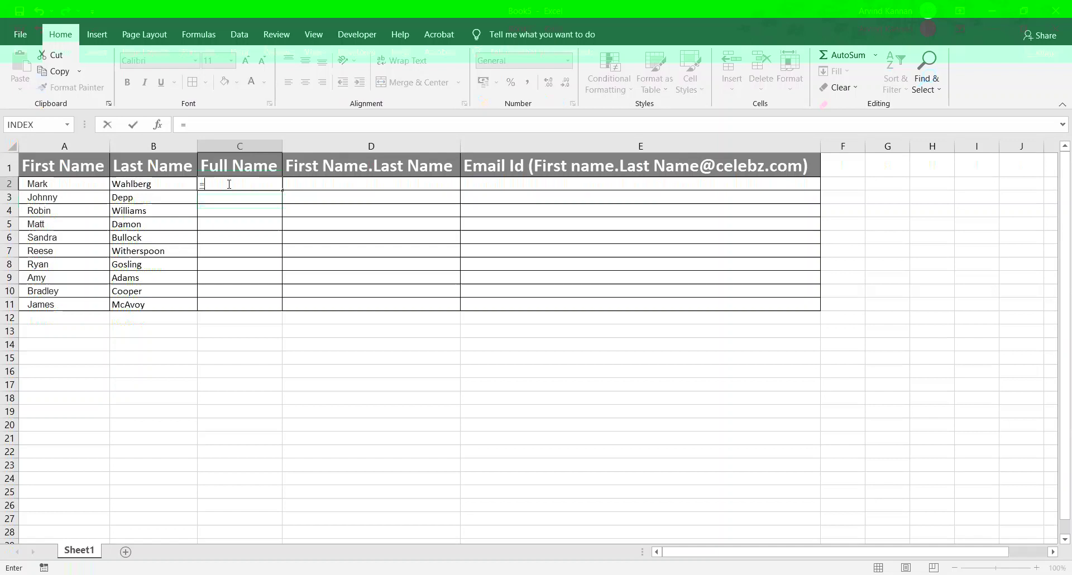
type("concatena")
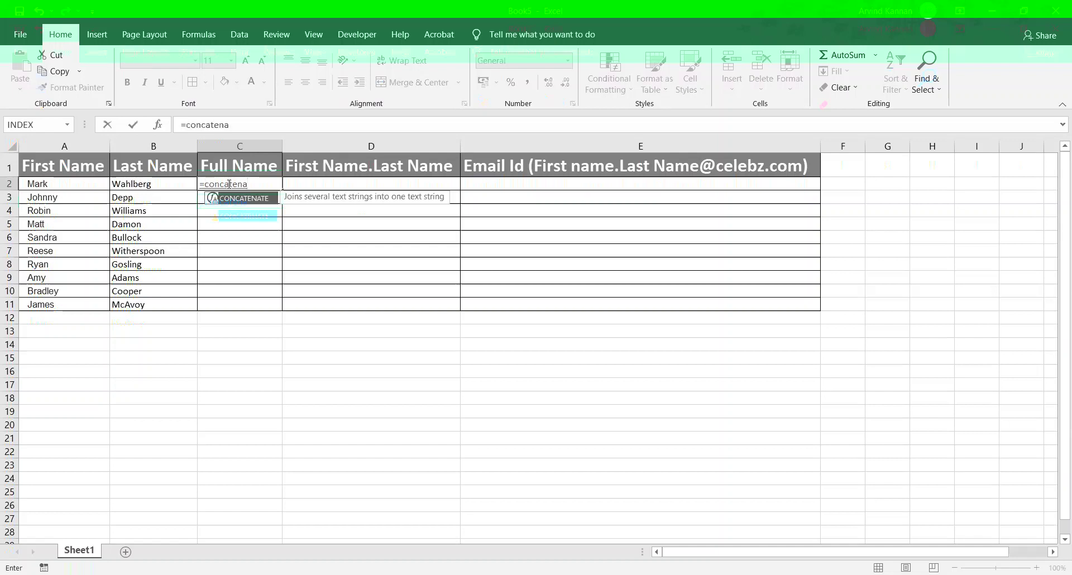
double_click(261, 204)
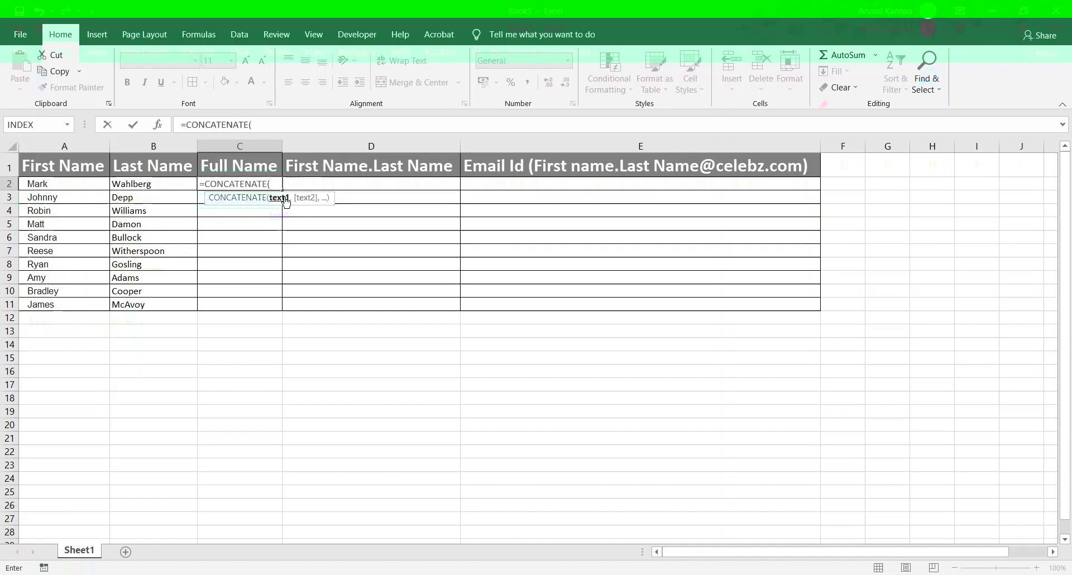
left_click(73, 183)
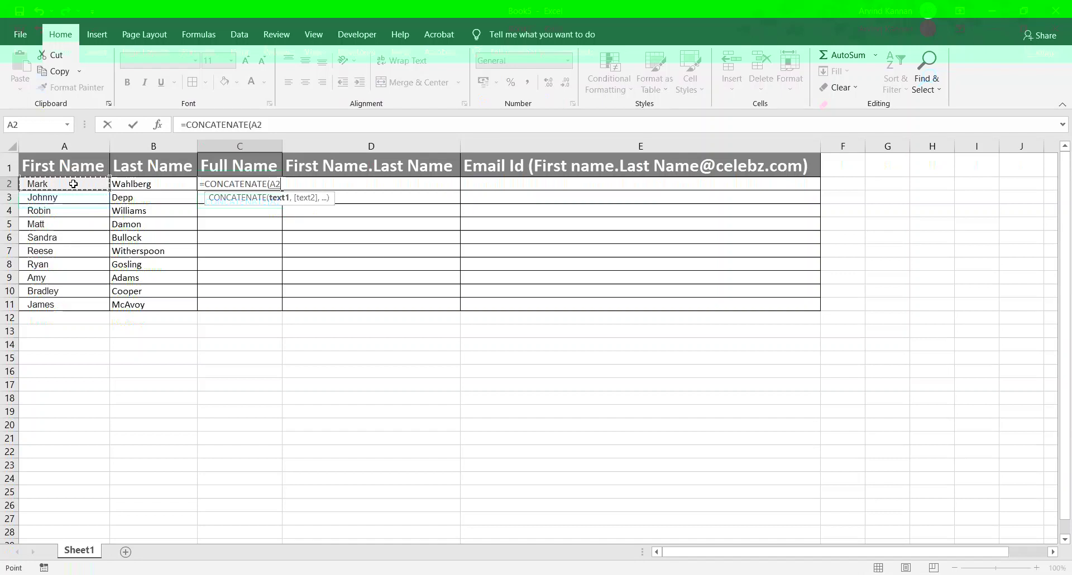
type(",")
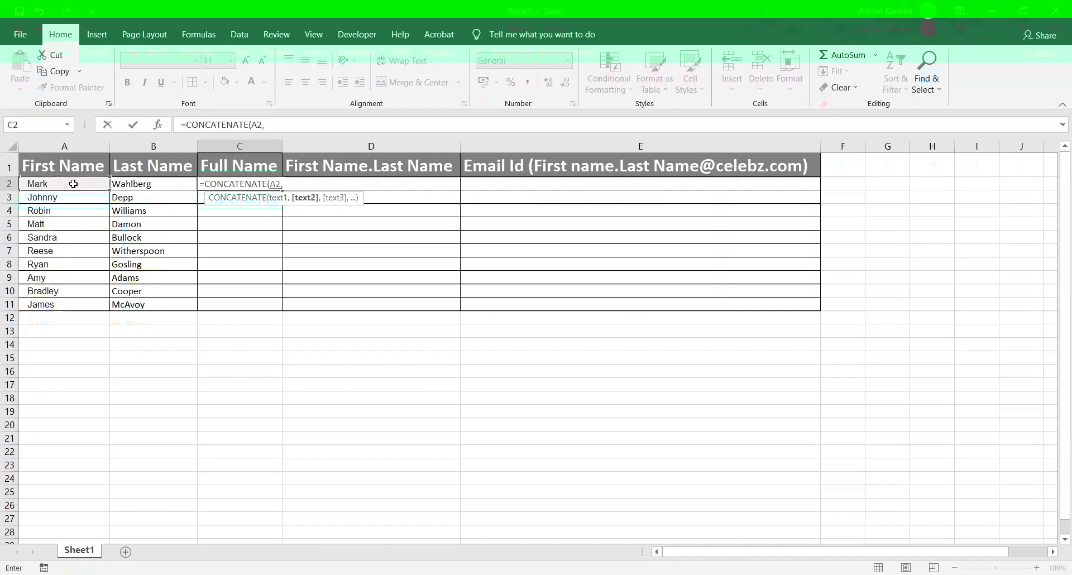
left_click(156, 183)
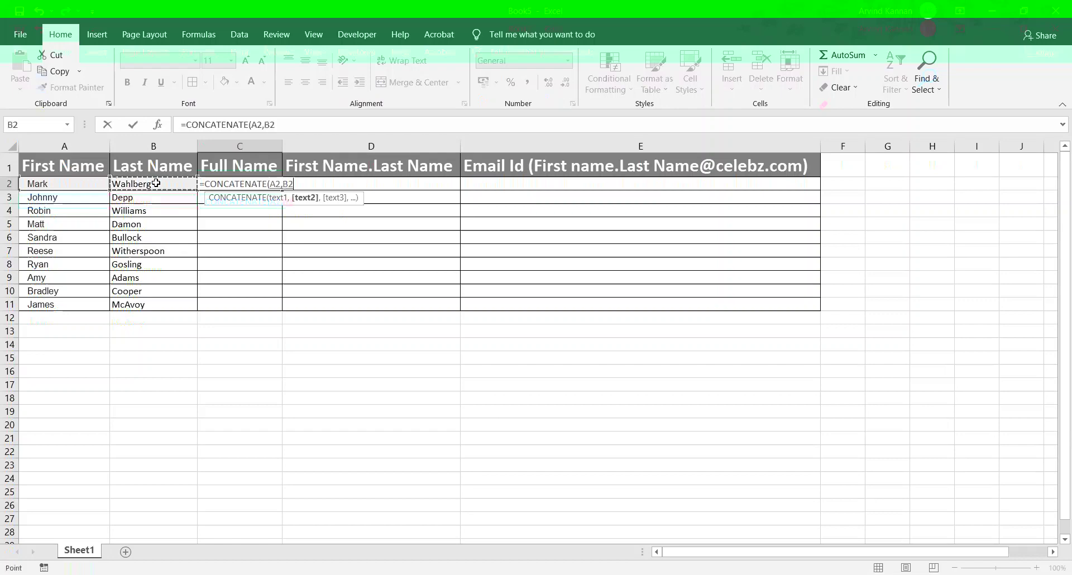
type(")")
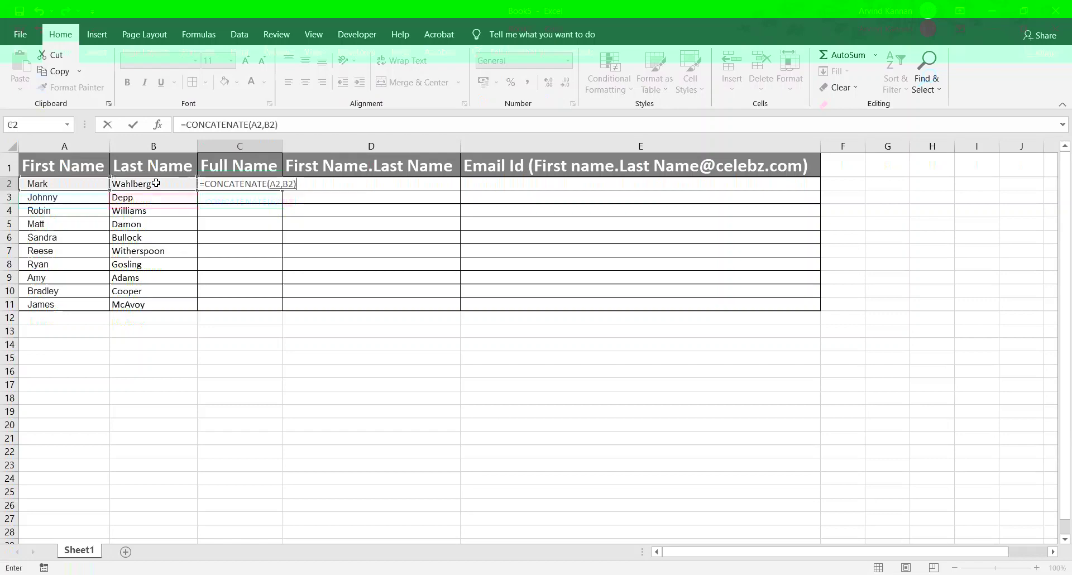
key("Return")
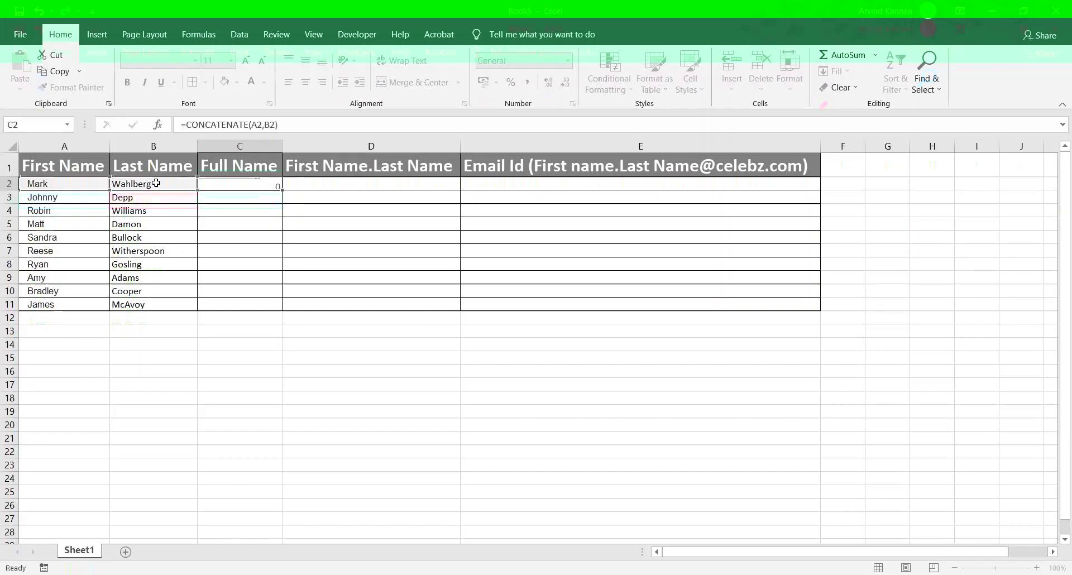
- Edit the formula in C2 to =CONCATENATE(A2," ",B2) so a space separates the first and last names
key("Up")
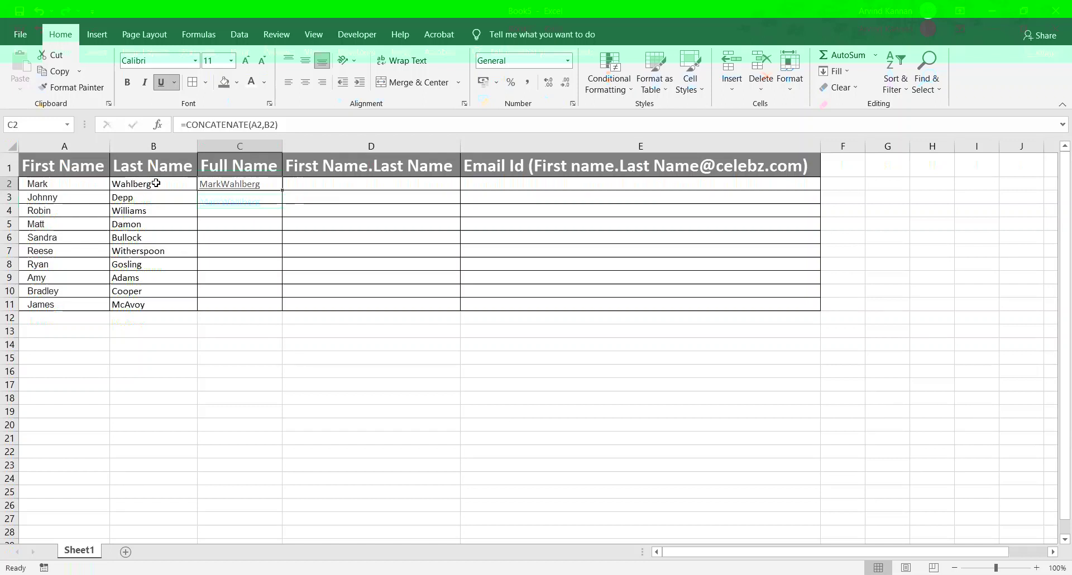
left_click(314, 125)
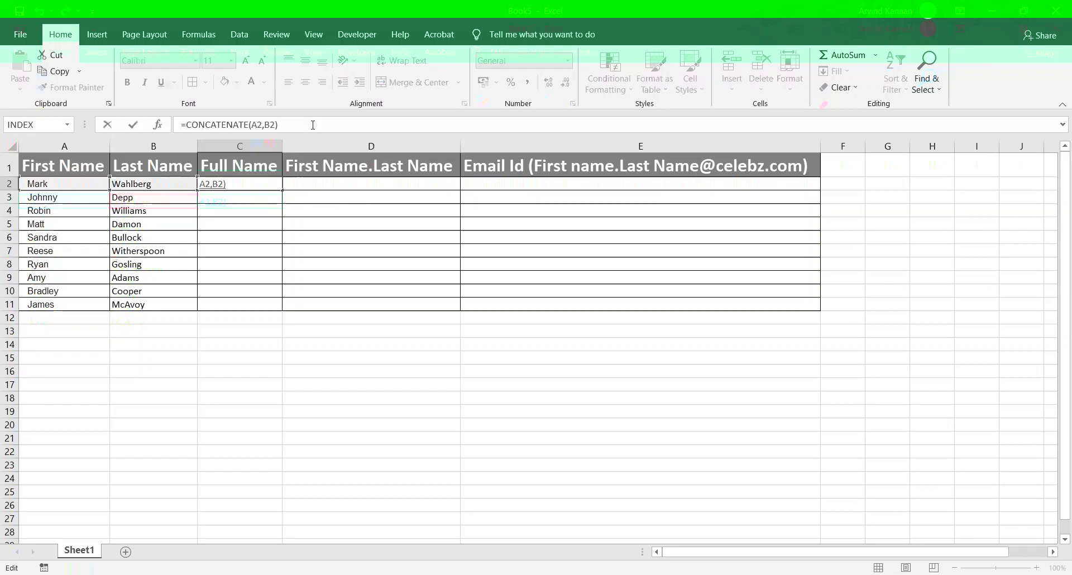
key("BackSpace")
key("BackSpace")
key("BackSpace")
key("BackSpace")
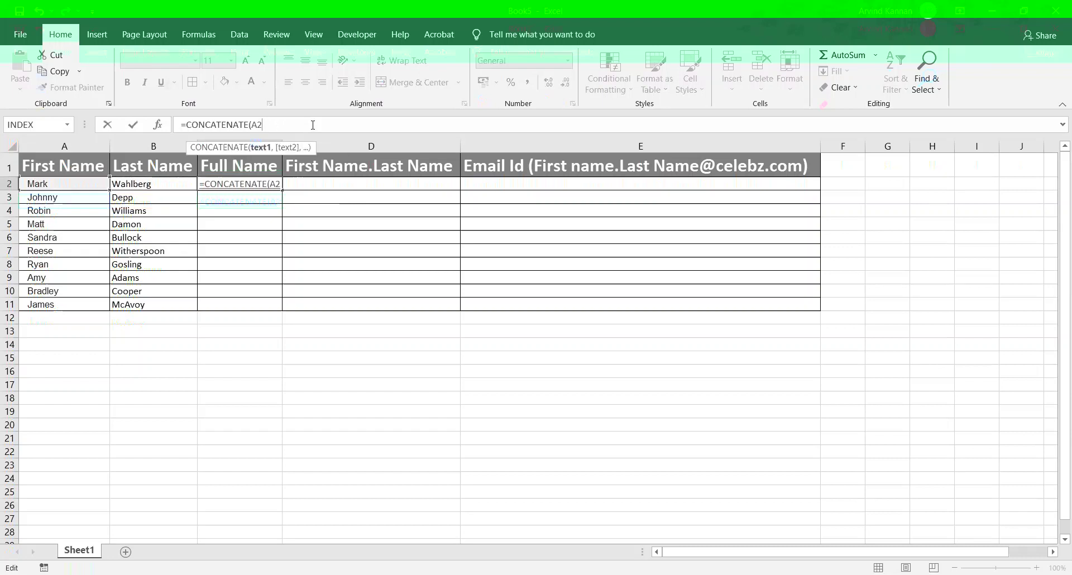
type(",")
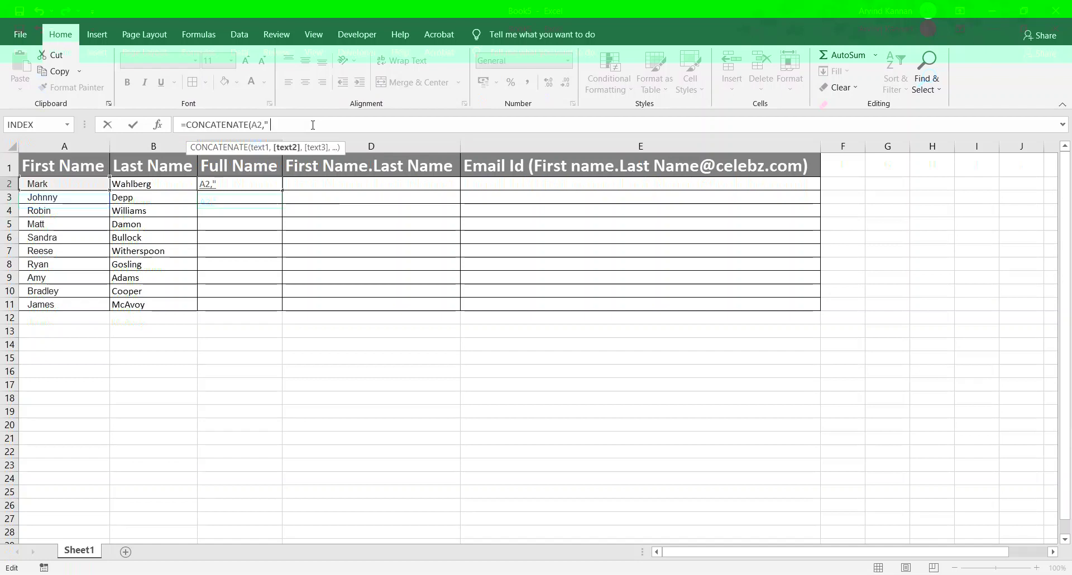
type("\",")
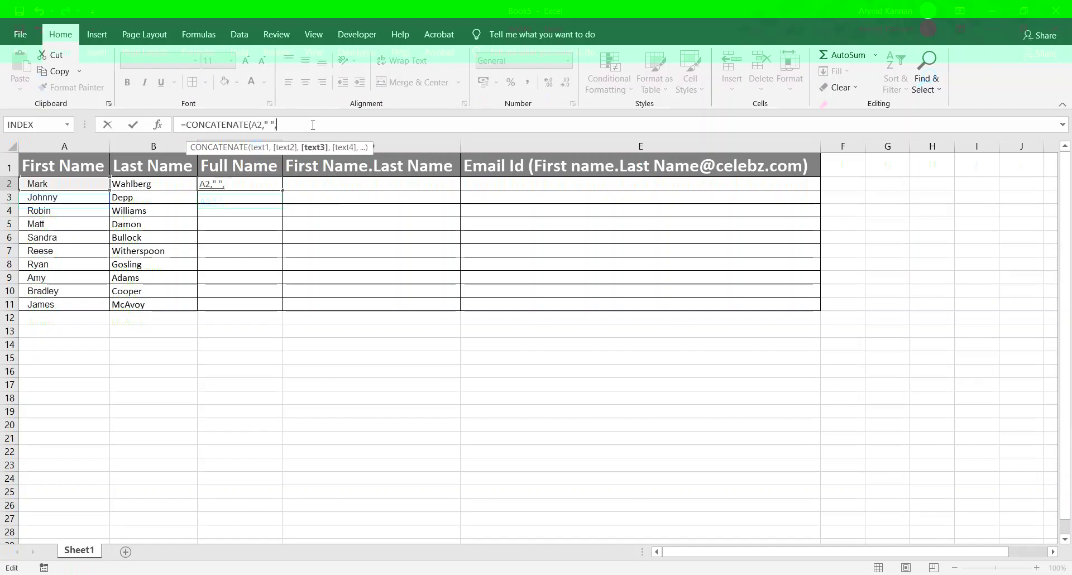
left_click(169, 185)
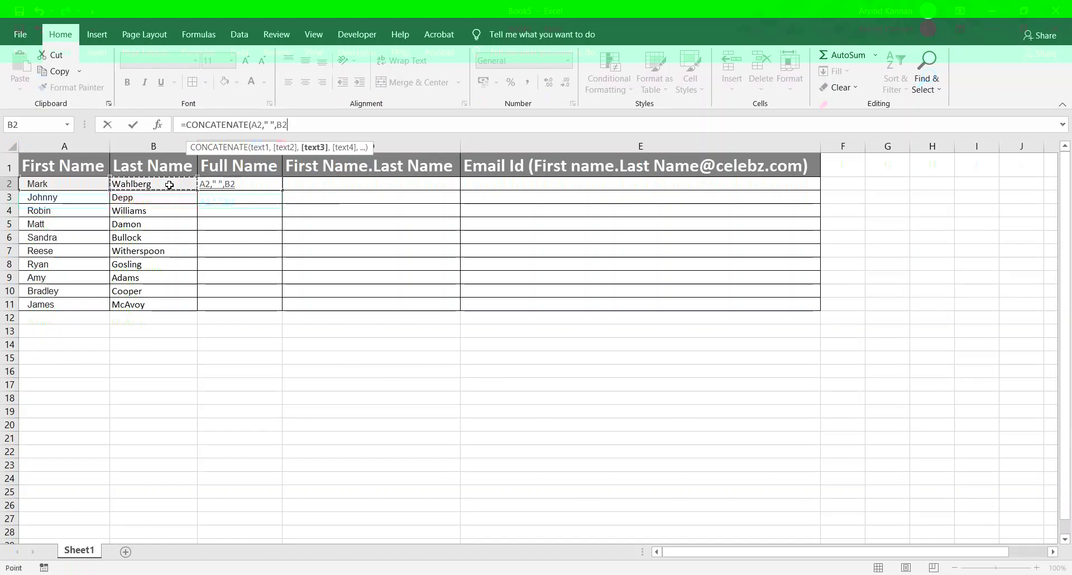
type(")")
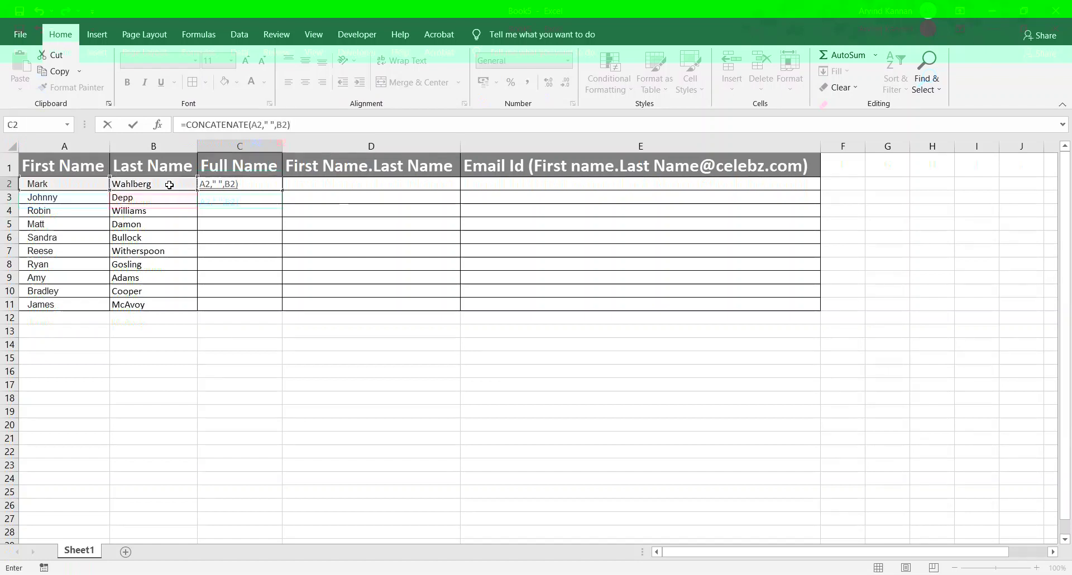
key("Return")
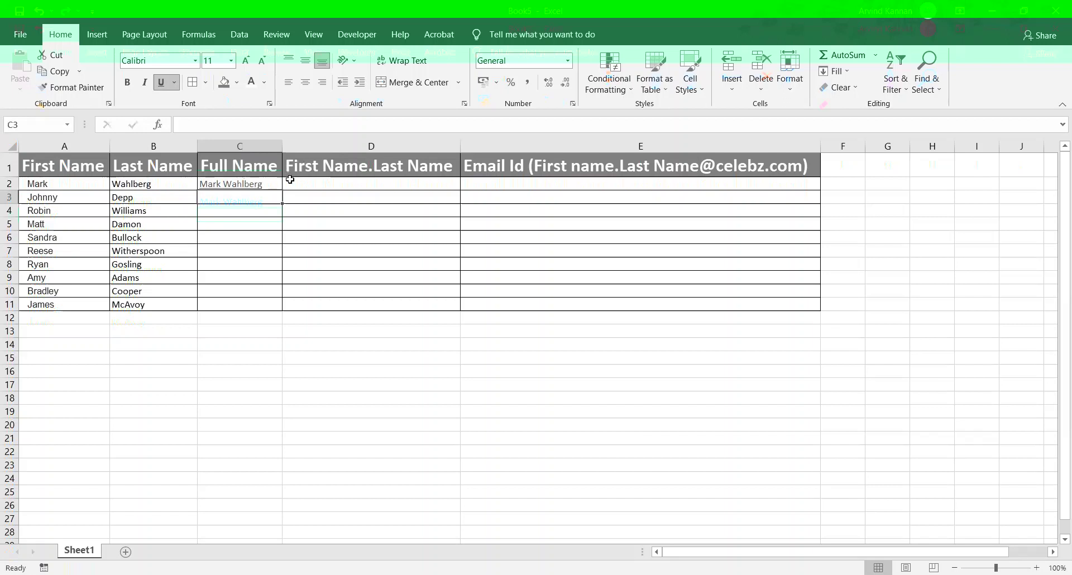
- Fill the Full Name formula from C2 down to C11
left_click(292, 182)
key("Left")
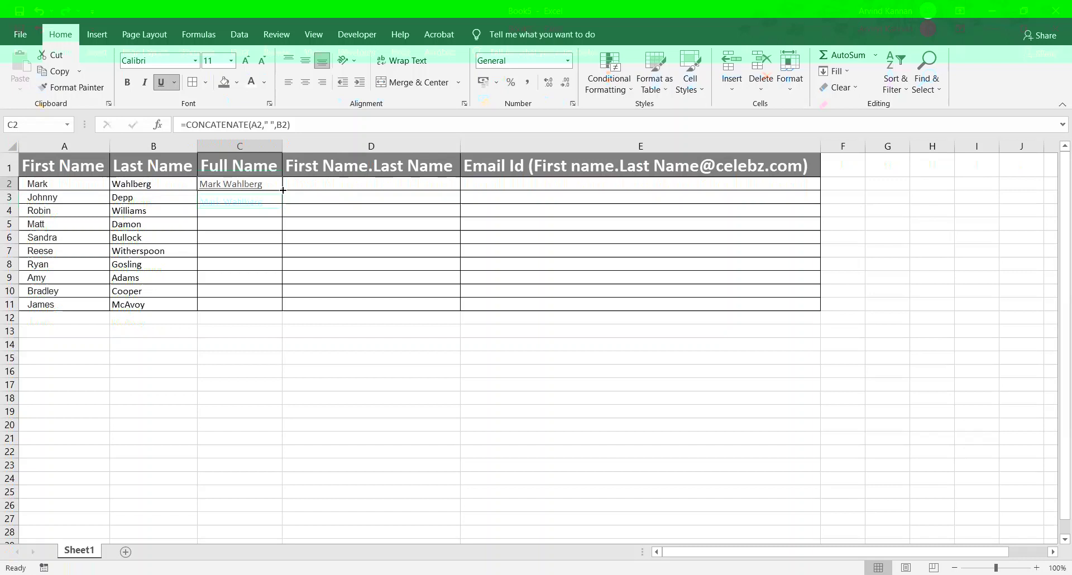
double_click(283, 190)
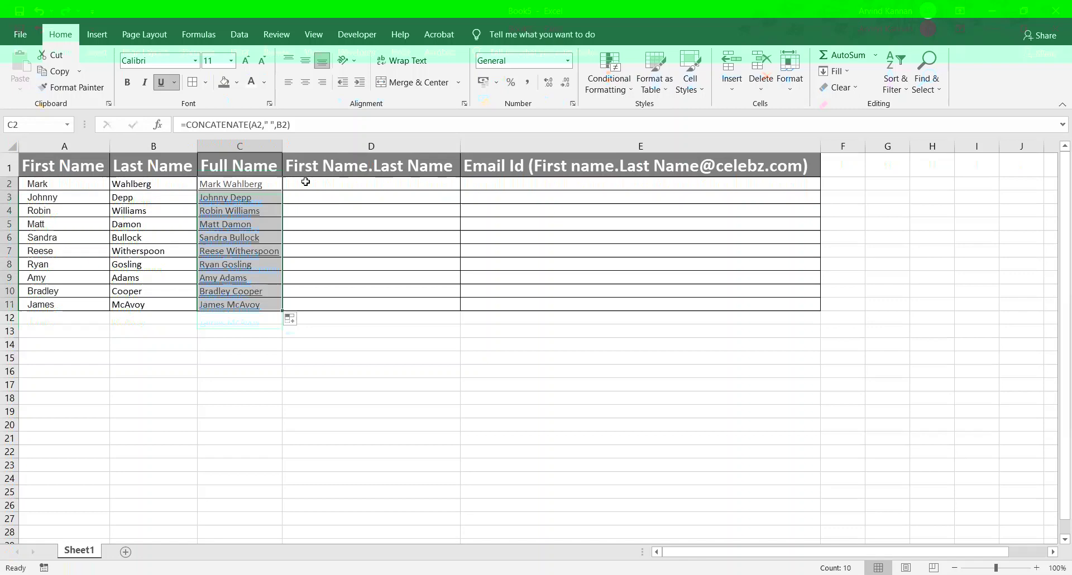
- Enter =CONCATENATE(A2,".",B2) in D2 to join the names with a period, and fill the formula down to D11
left_click(305, 181)
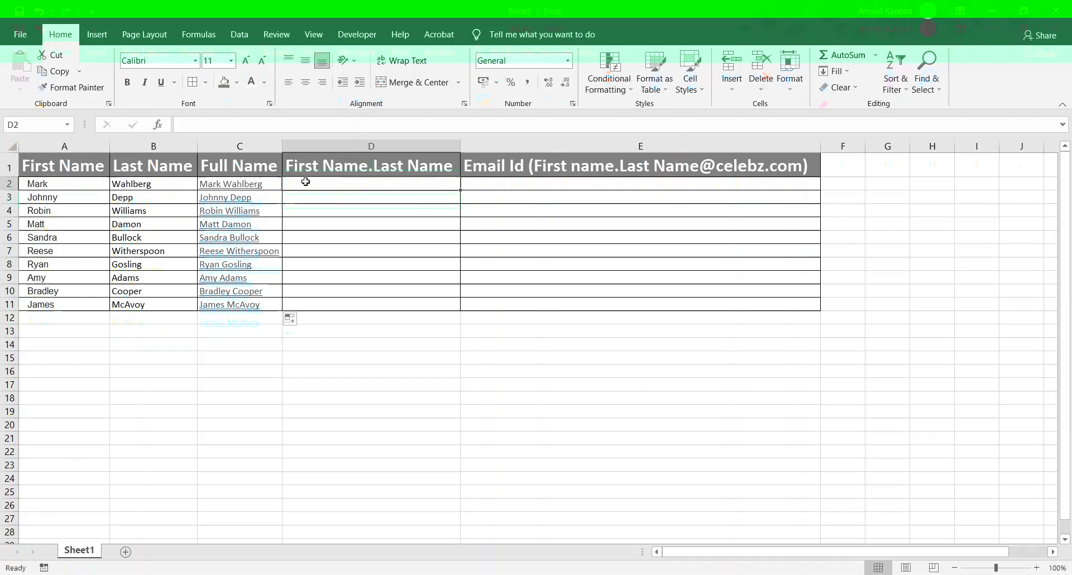
type("=c")
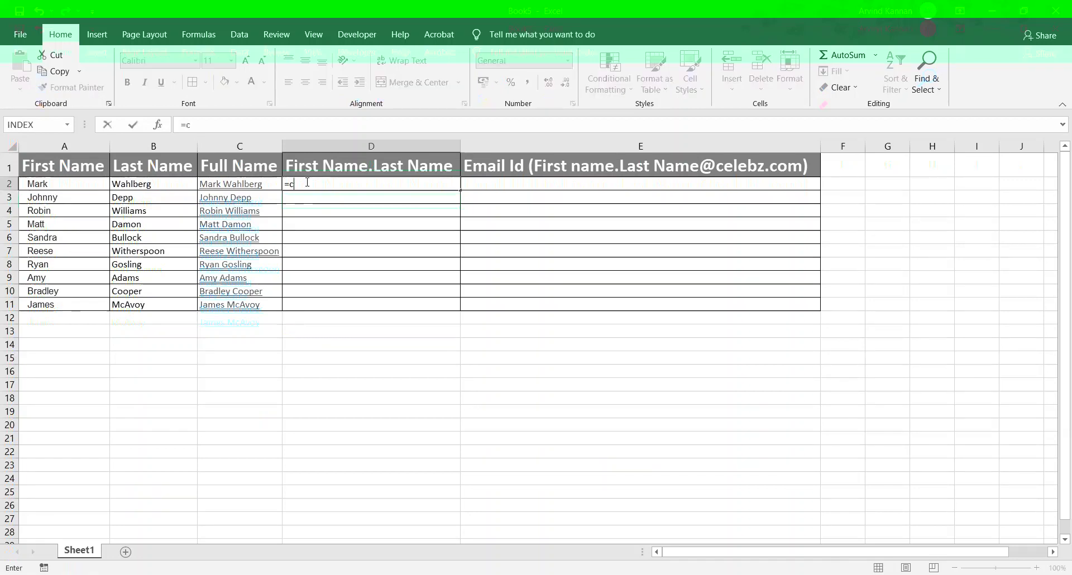
type("oncatena")
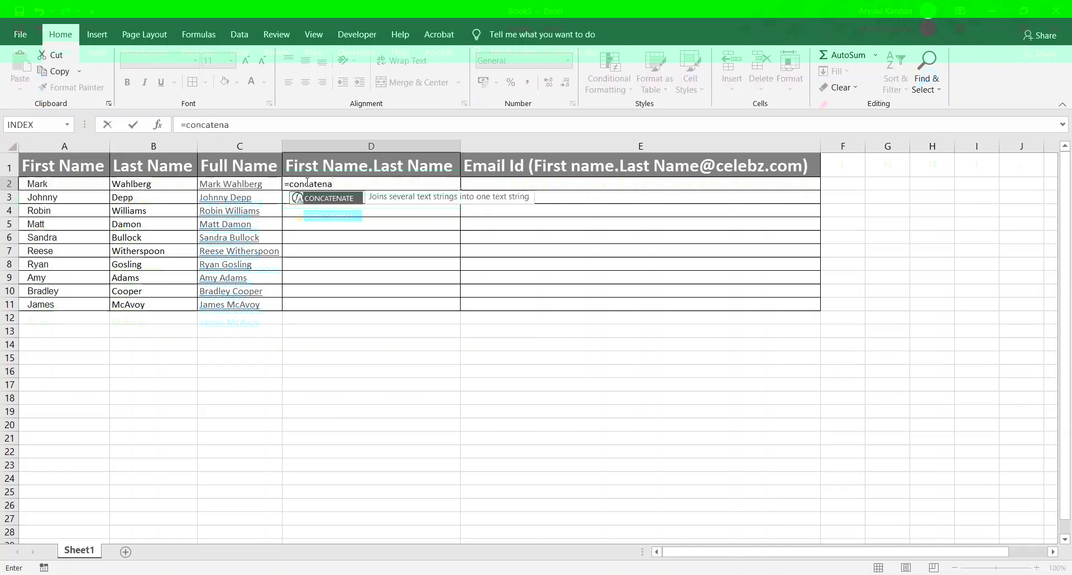
key("Tab")
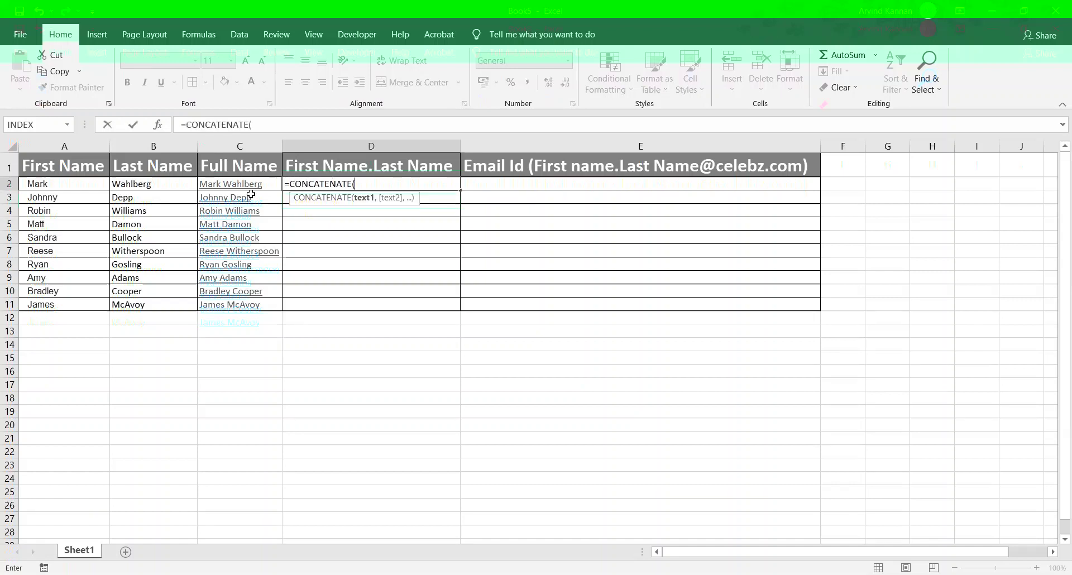
left_click(82, 186)
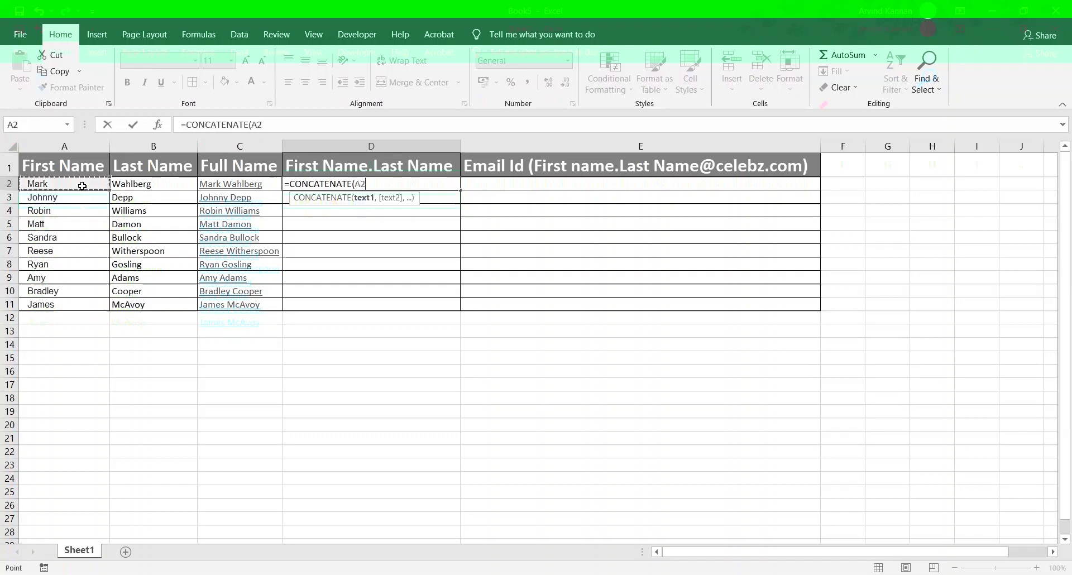
type(",")
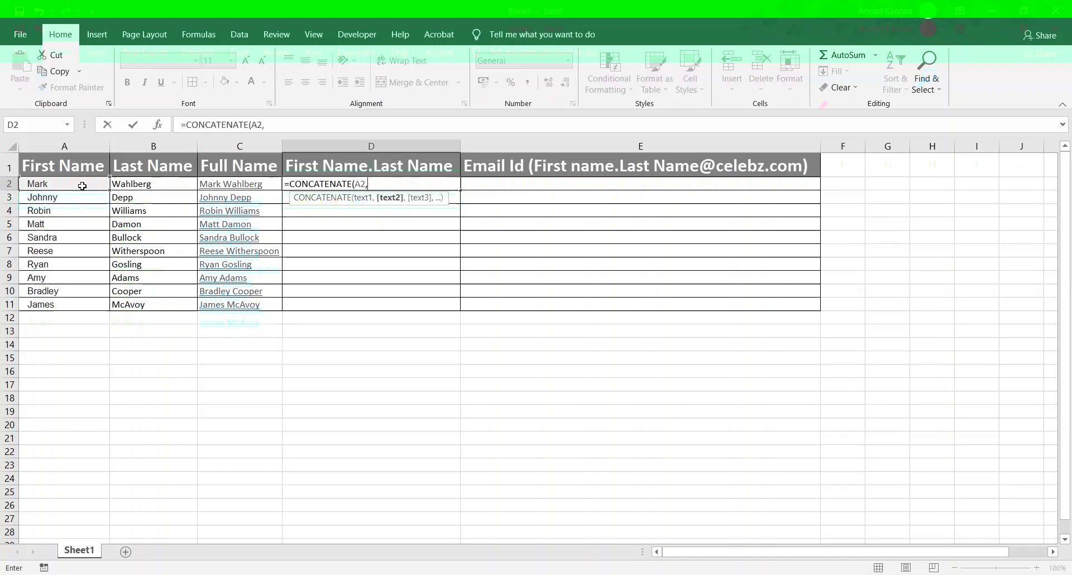
type("\".\",")
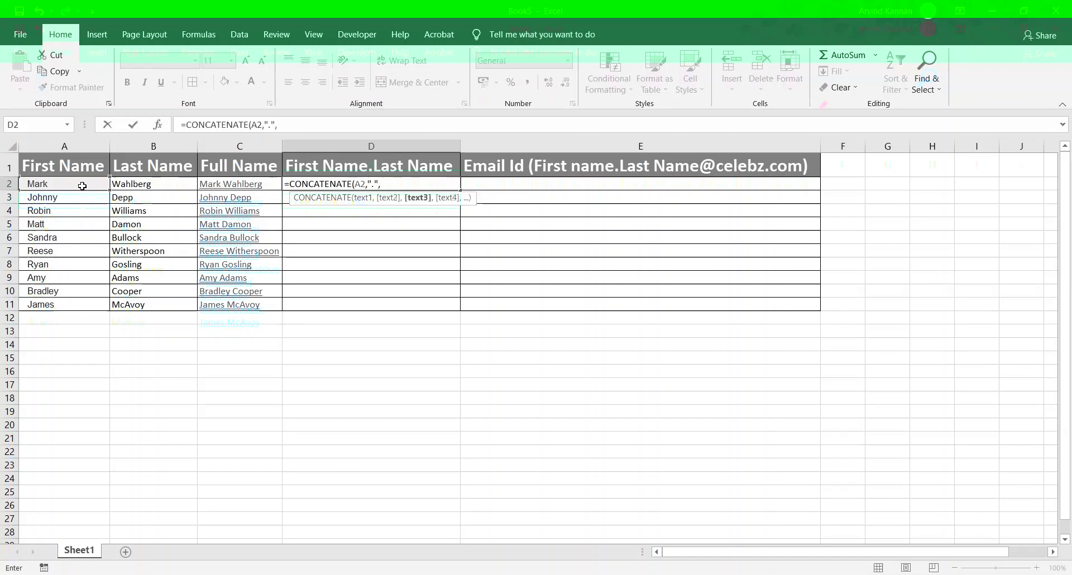
left_click(144, 185)
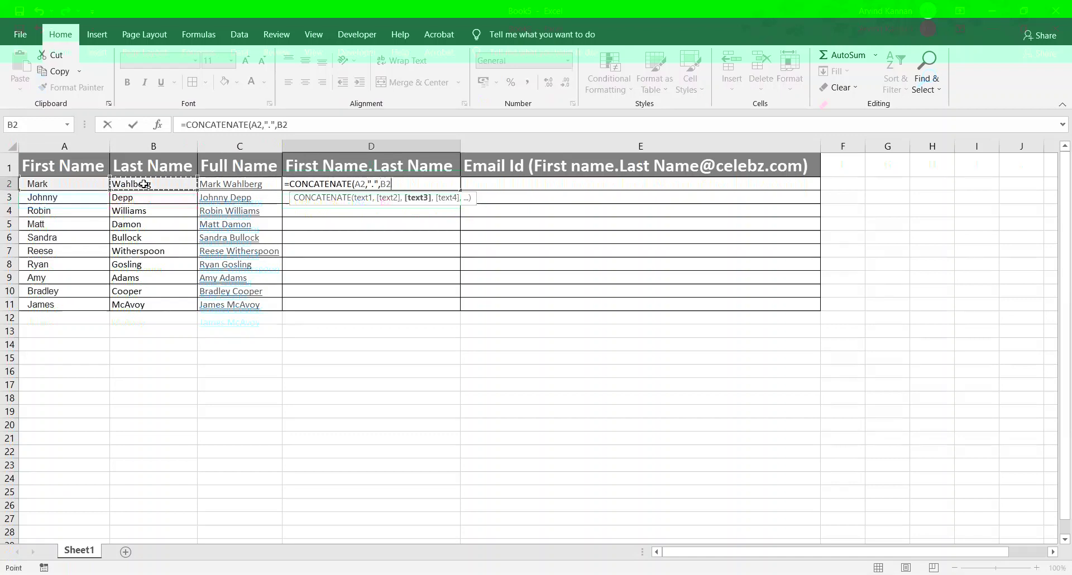
type(")")
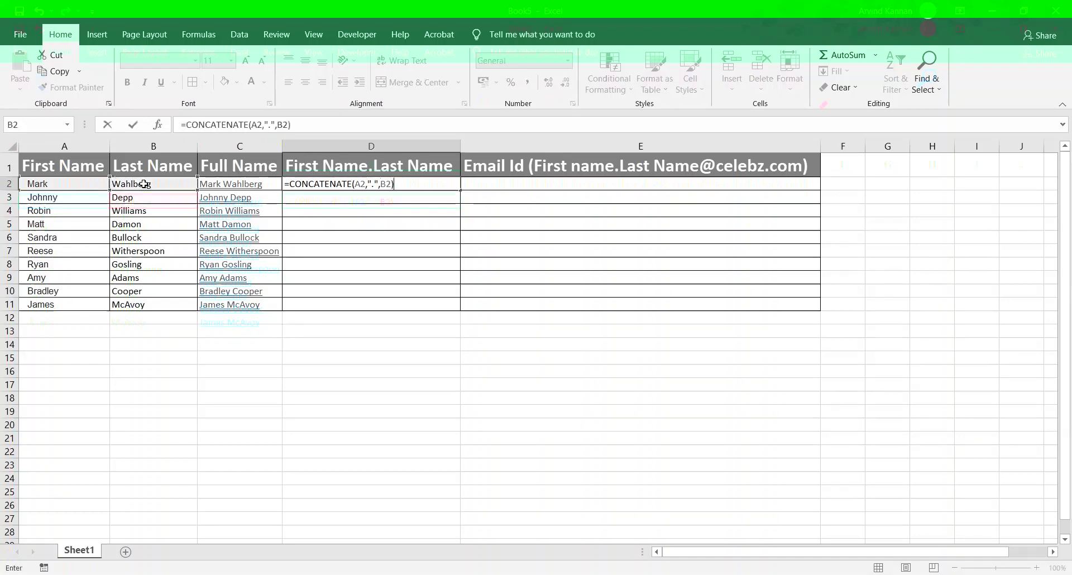
key("Return")
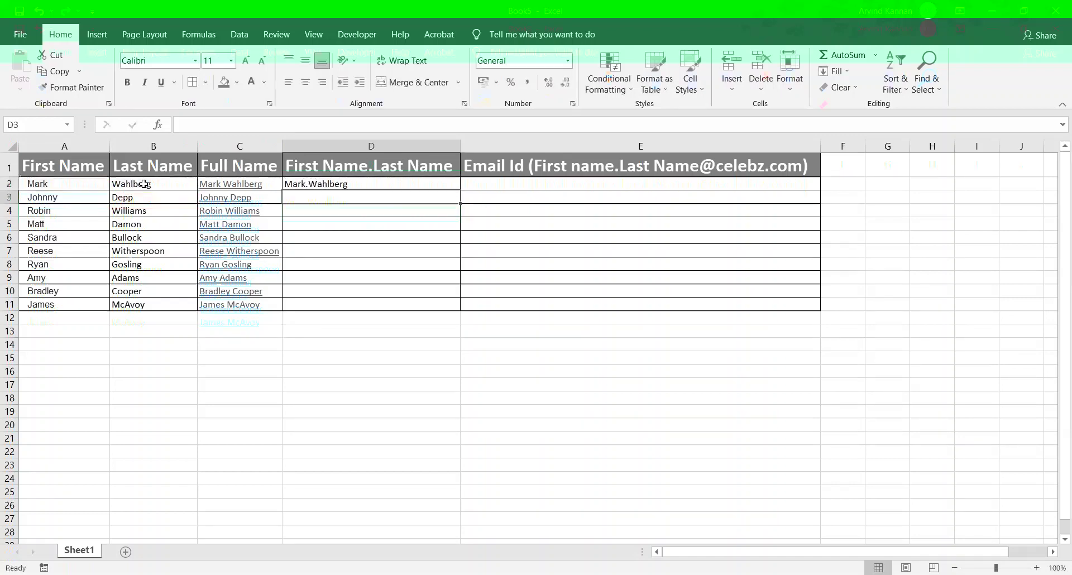
left_click(364, 185)
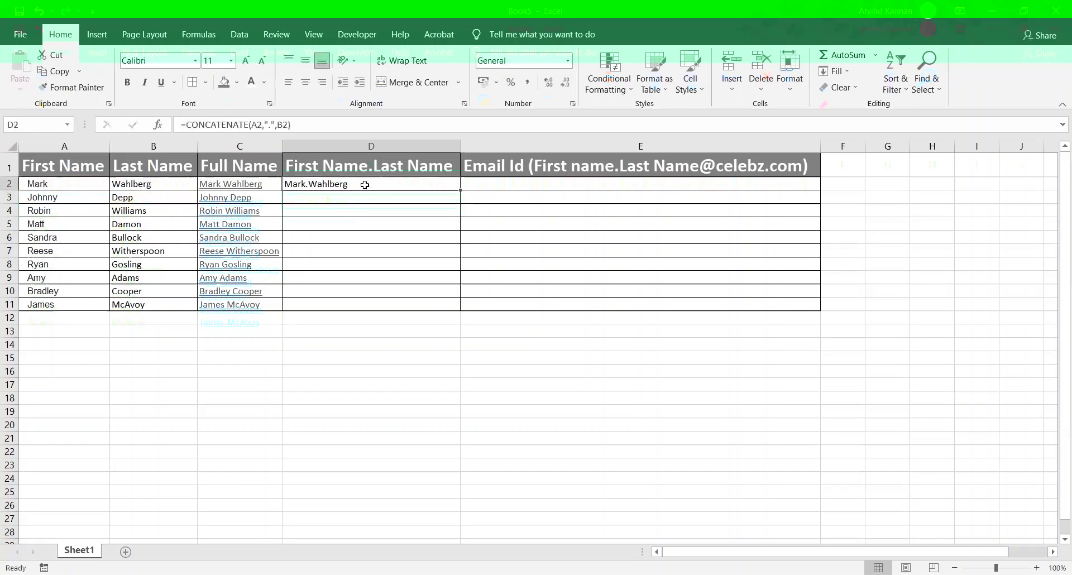
double_click(458, 192)
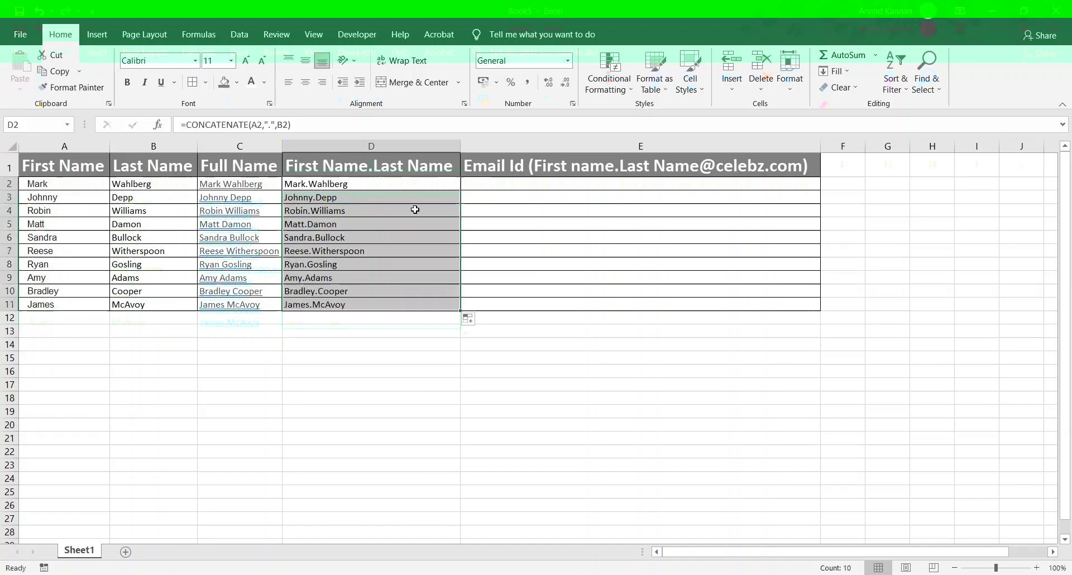
left_click(498, 182)
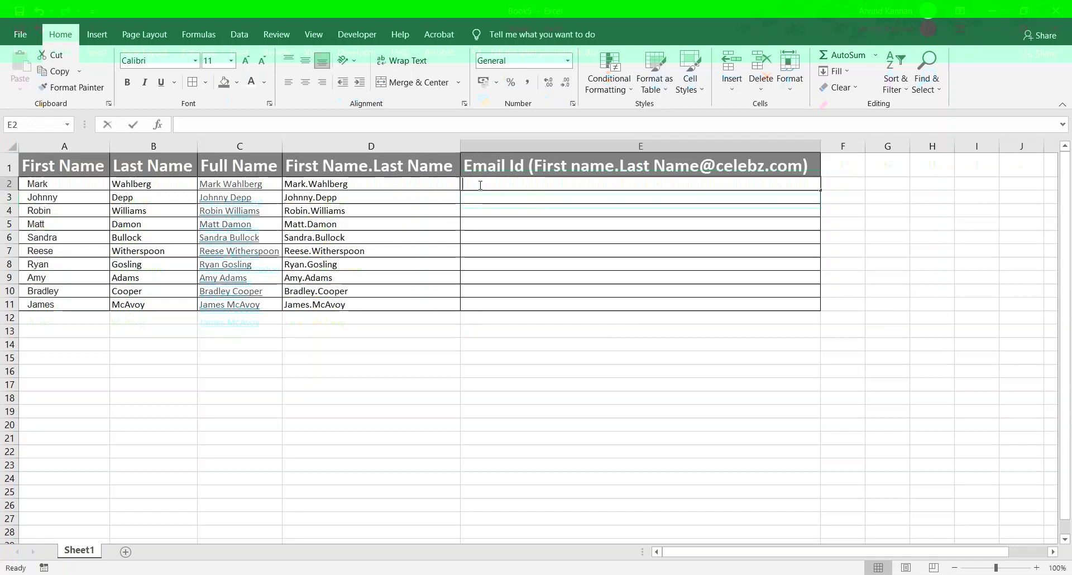
type("=c")
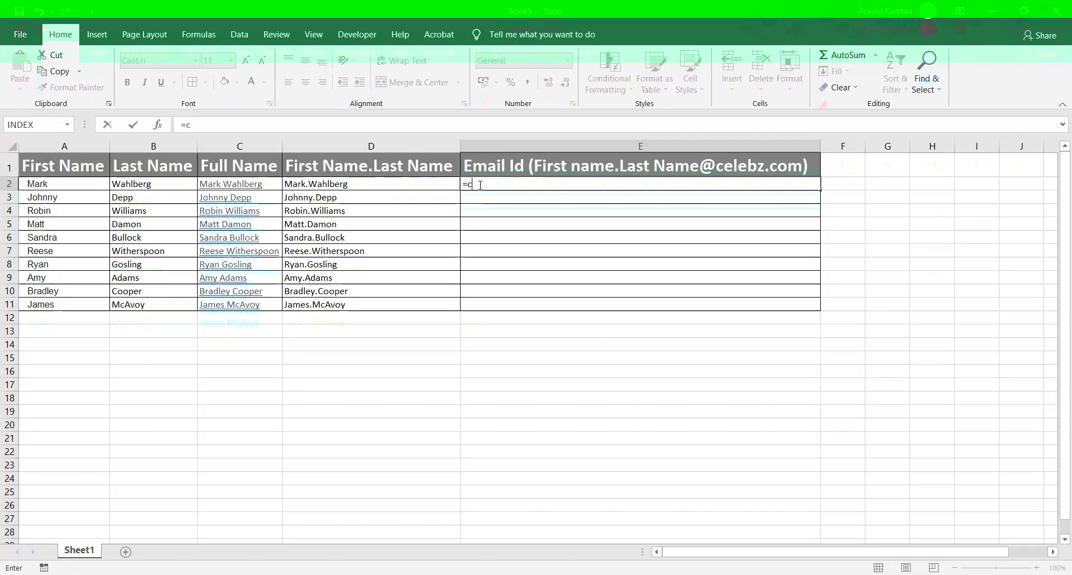
type("oncate")
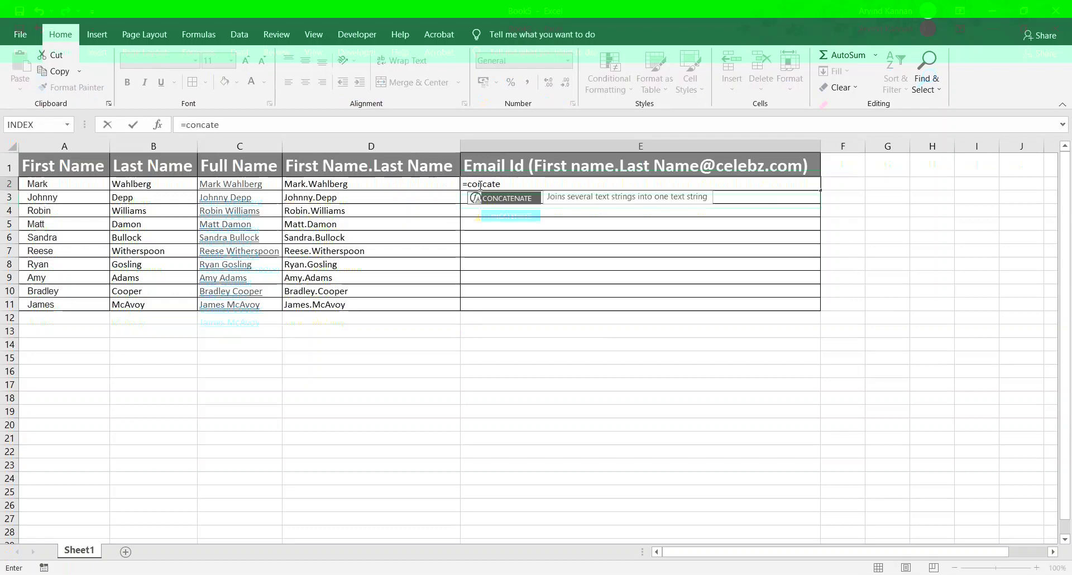
key("Tab")
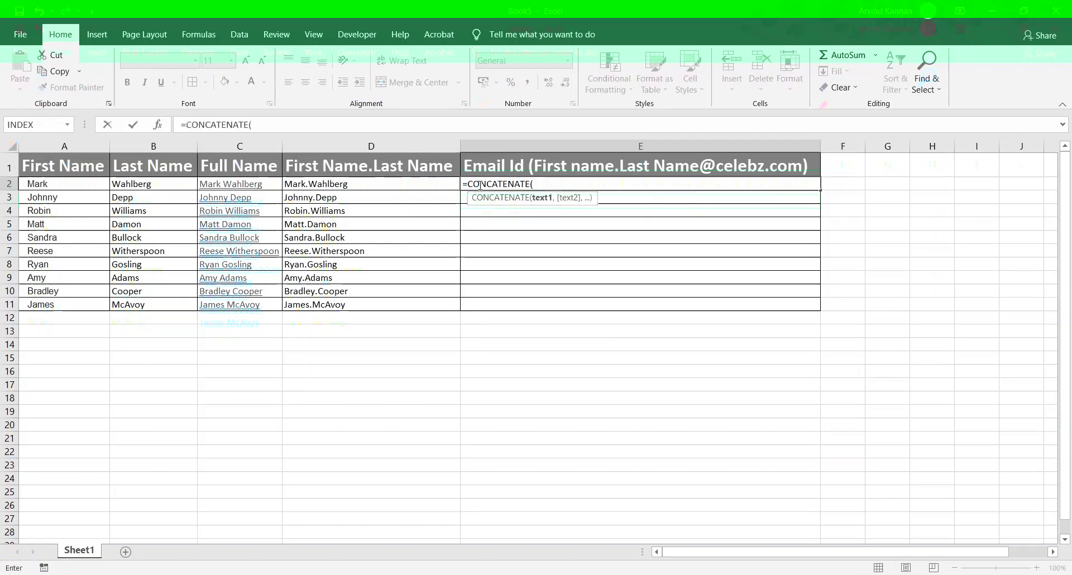
left_click(351, 183)
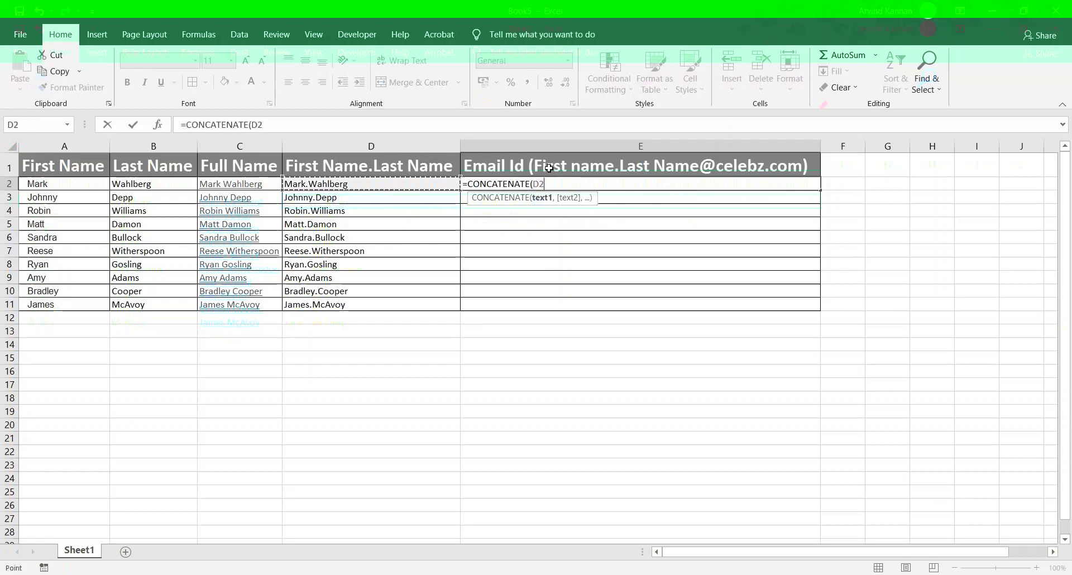
type(",")
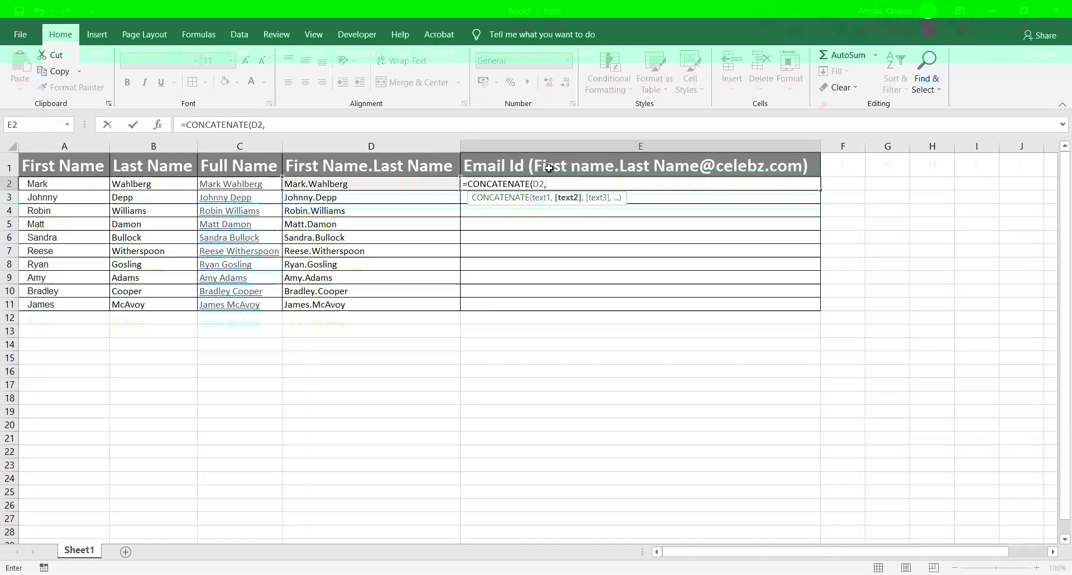
type("\"@celebz.com")
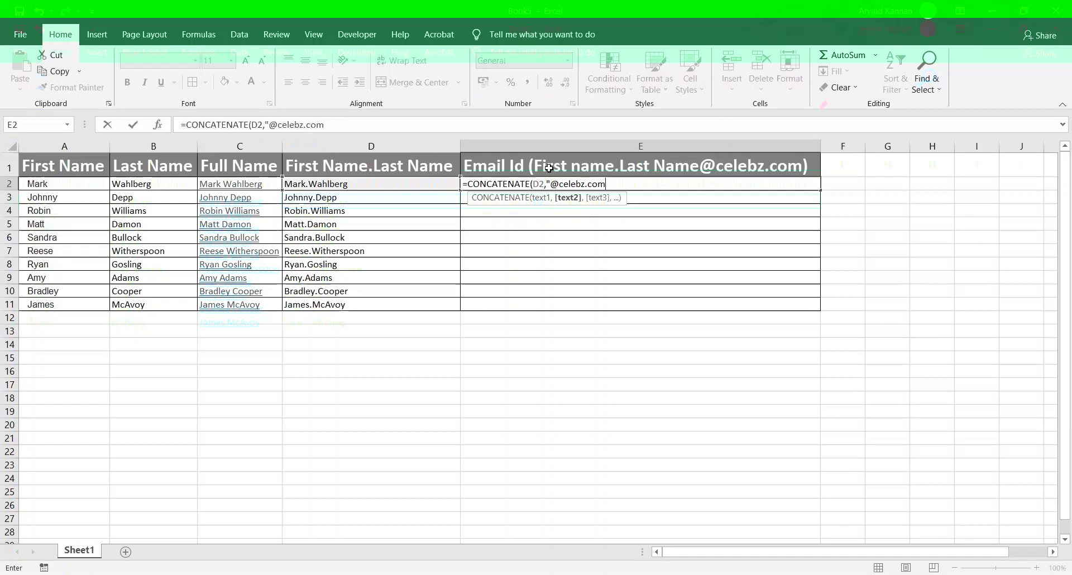
type("\")")
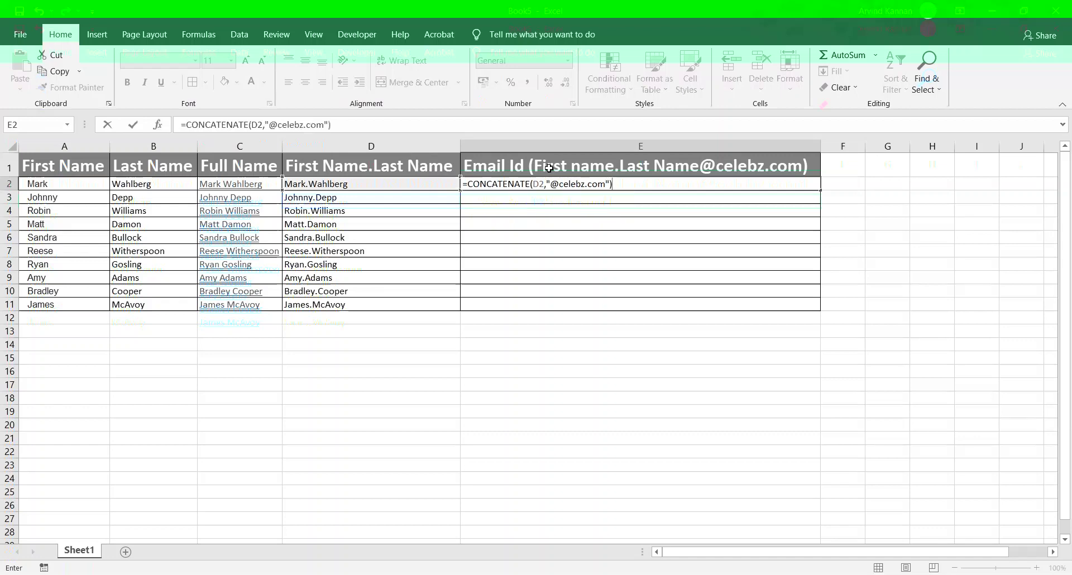
key("Return")
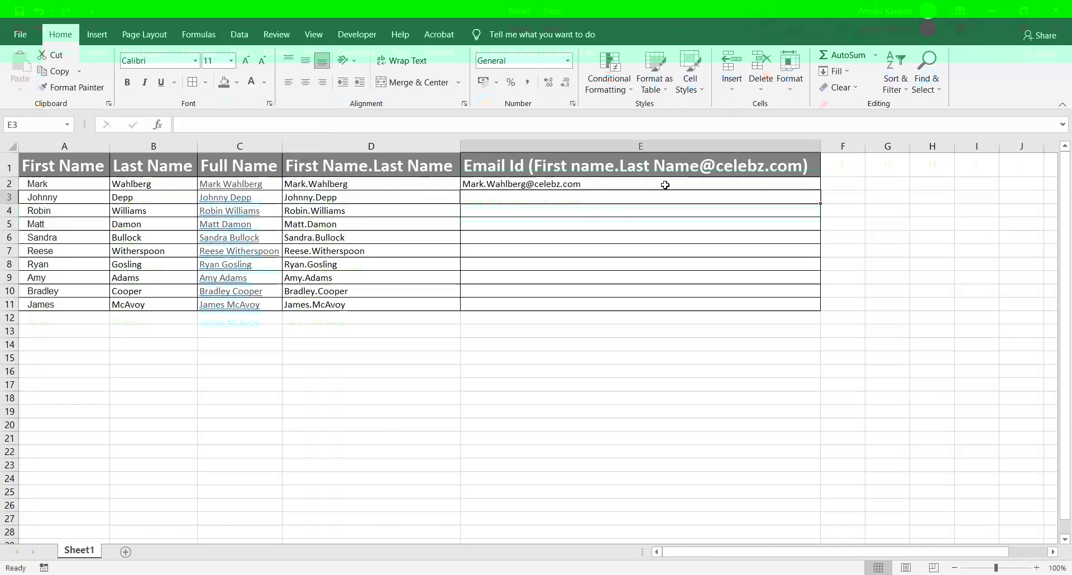
- Fill the Email Id formula from E2 down to E11
left_click(698, 184)
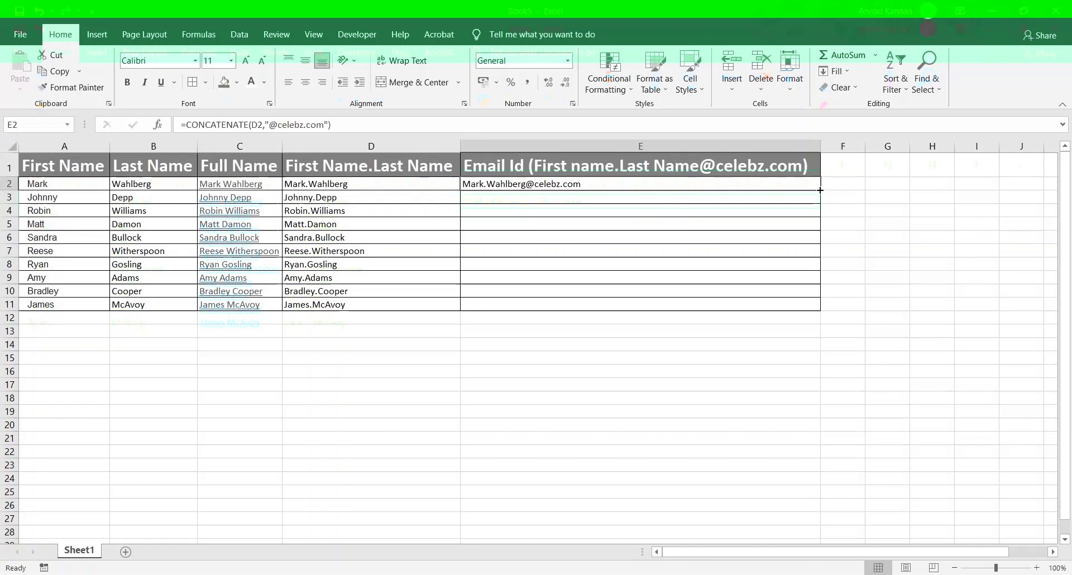
left_click_drag(820, 191, 822, 311)
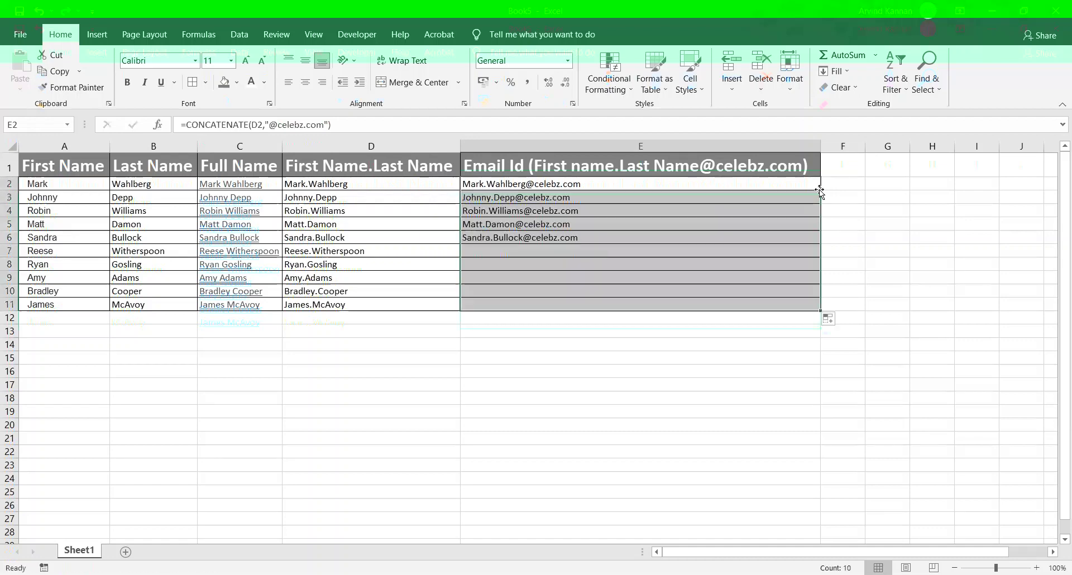
left_click(748, 213)
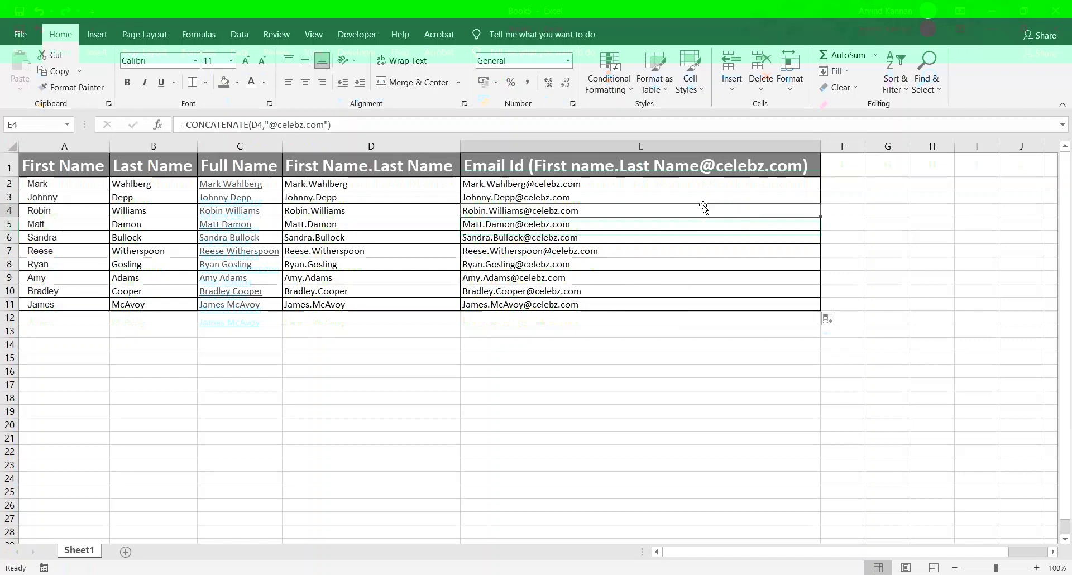
left_click(951, 214)
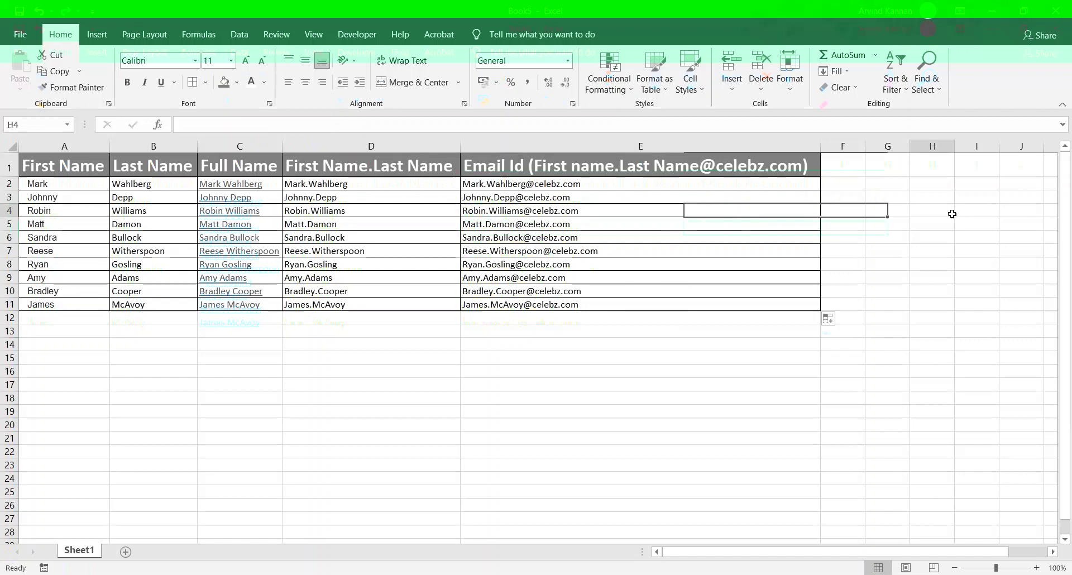